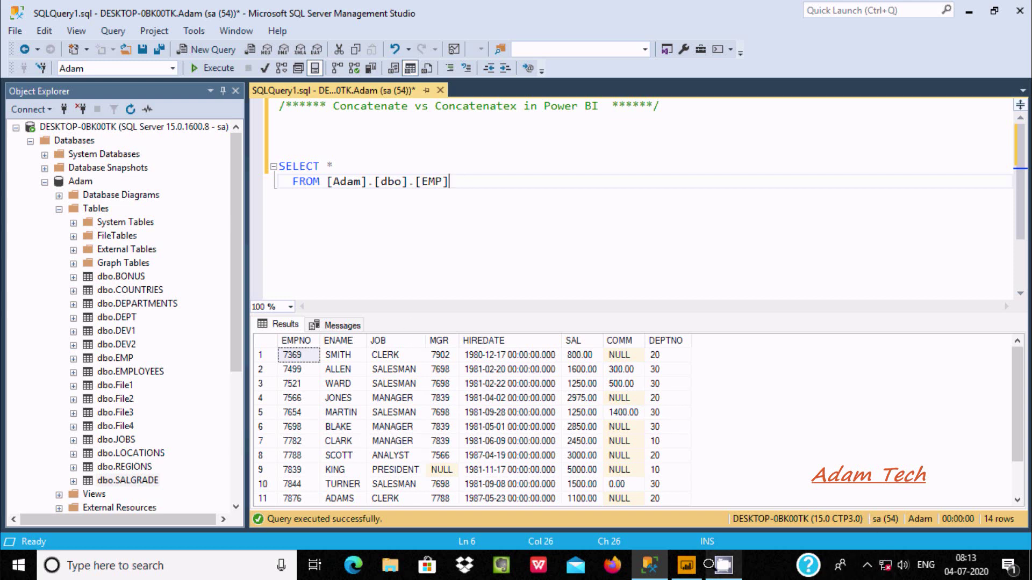
# Switch from SQL Server Management Studio to the Power BI Desktop report with the EMP table.
pyautogui.click(693, 563)
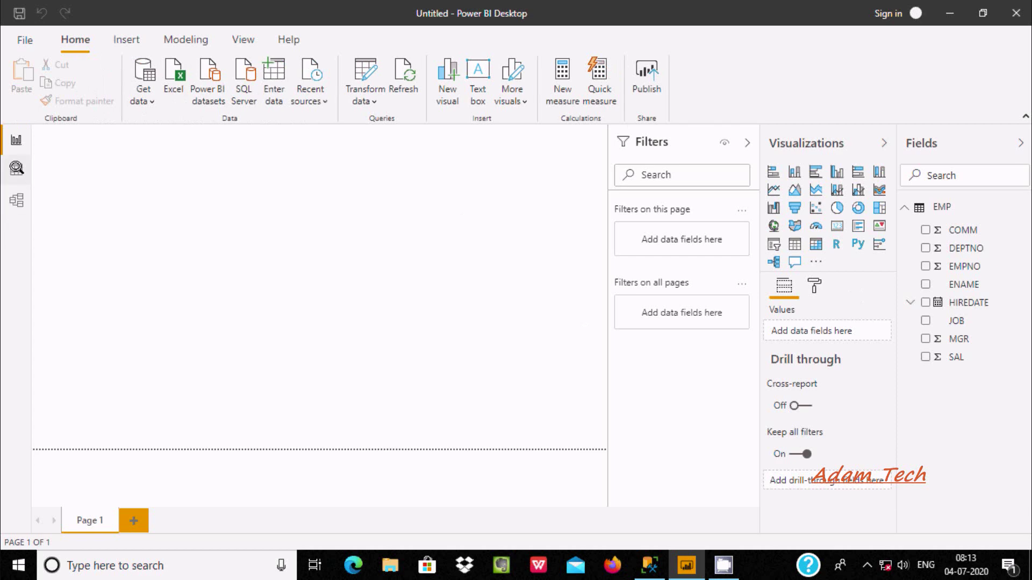
# Show the EMP table's rows in Data view and compare them with the SSMS query results.
pyautogui.click(16, 168)
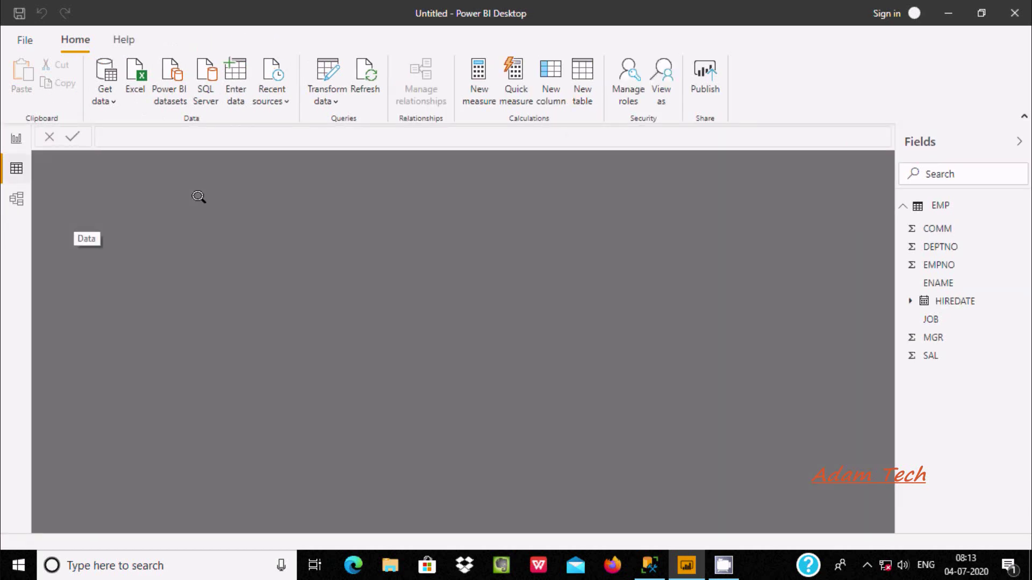
pyautogui.click(944, 203)
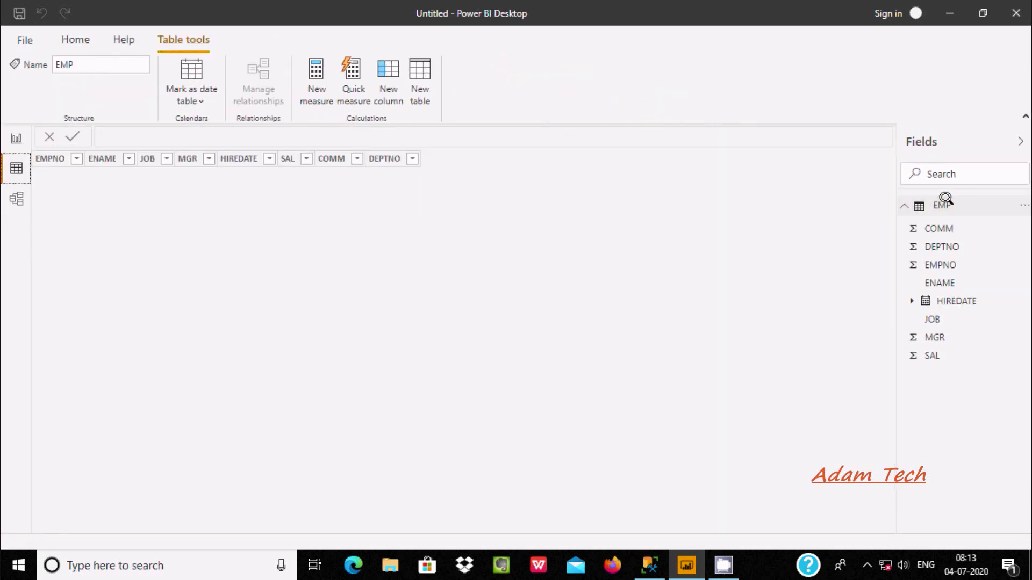
pyautogui.click(650, 561)
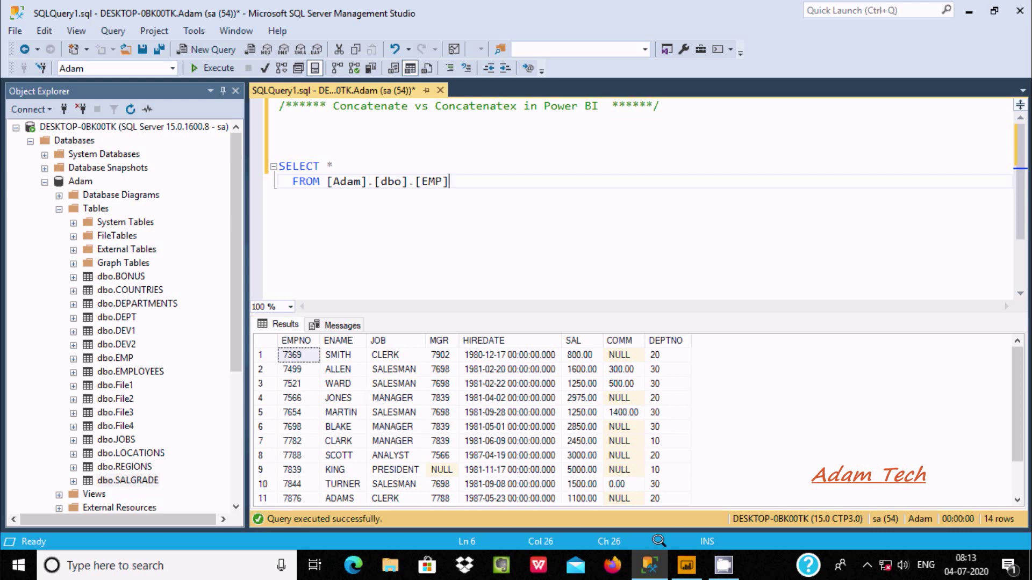
pyautogui.click(687, 564)
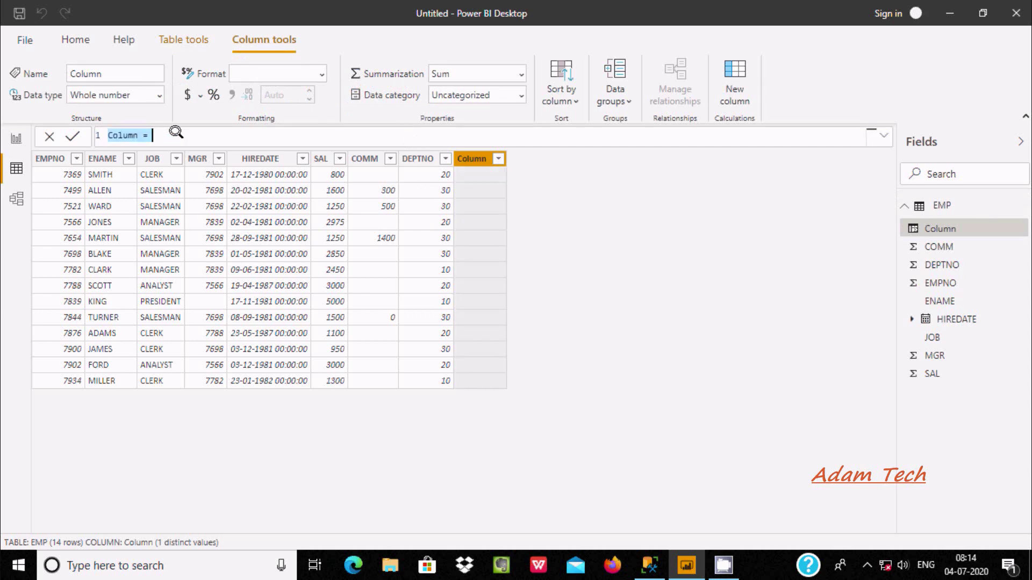
# Define the new column as CONCATENATE("Adam", " Tech ") so all 14 rows read Adam Tech.
pyautogui.click(176, 133)
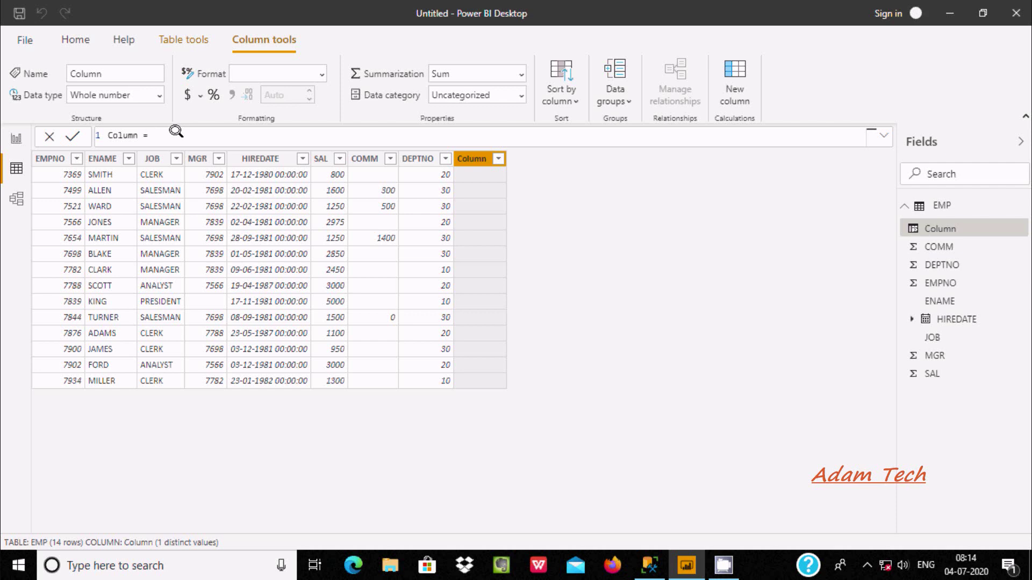
pyautogui.write('Con')
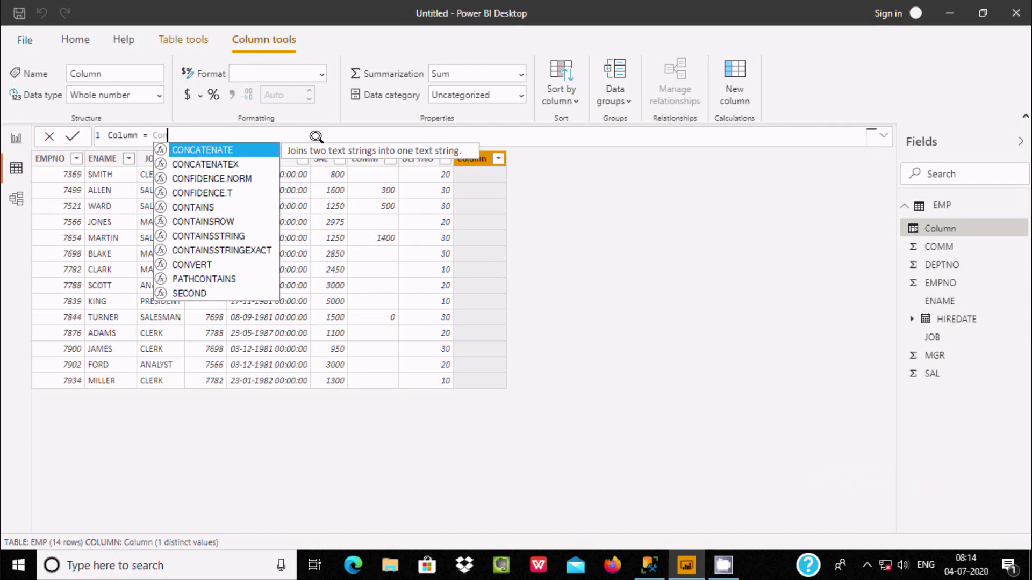
pyautogui.press('Tab')
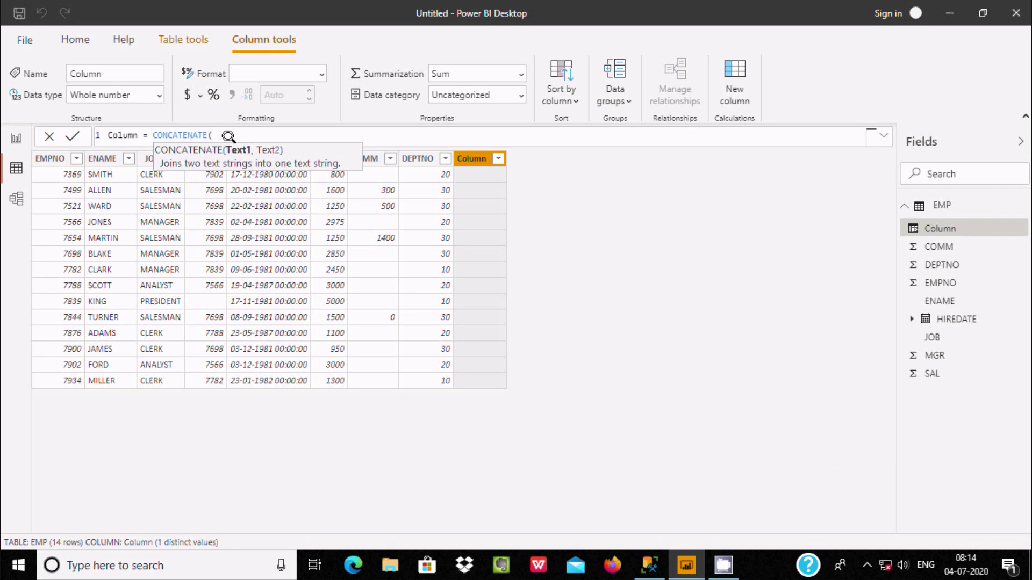
pyautogui.write('"')
pyautogui.write('Abcd')
pyautogui.write('"')
pyautogui.write(' ,')
pyautogui.write(' " Te')
pyautogui.write('ch ')
pyautogui.write('"')
pyautogui.write(')')
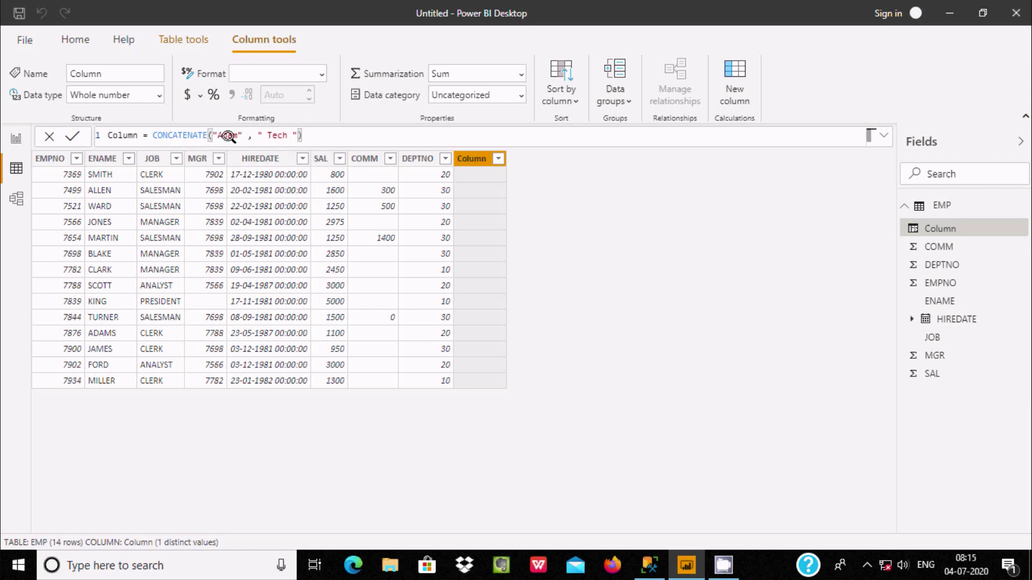
pyautogui.press('Return')
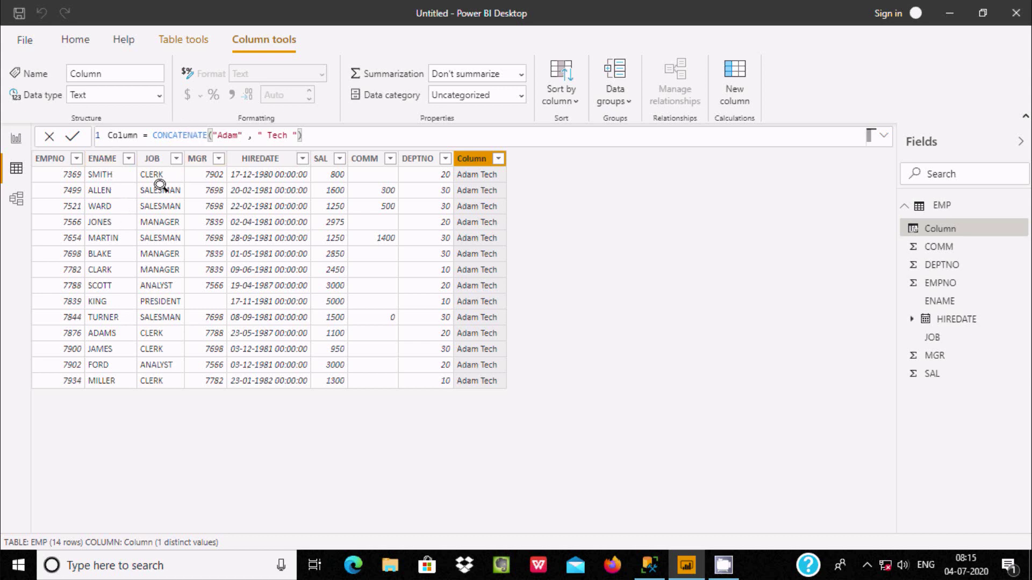
# Rewrite the column formula as CONCATENATE(EMP[ENAME], EMP[JOB]), producing values like SMITHCLERK.
pyautogui.click(245, 135)
pyautogui.press('BackSpace')
pyautogui.press('BackSpace')
pyautogui.press('BackSpace')
pyautogui.press('BackSpace')
pyautogui.press('BackSpace')
pyautogui.press('BackSpace')
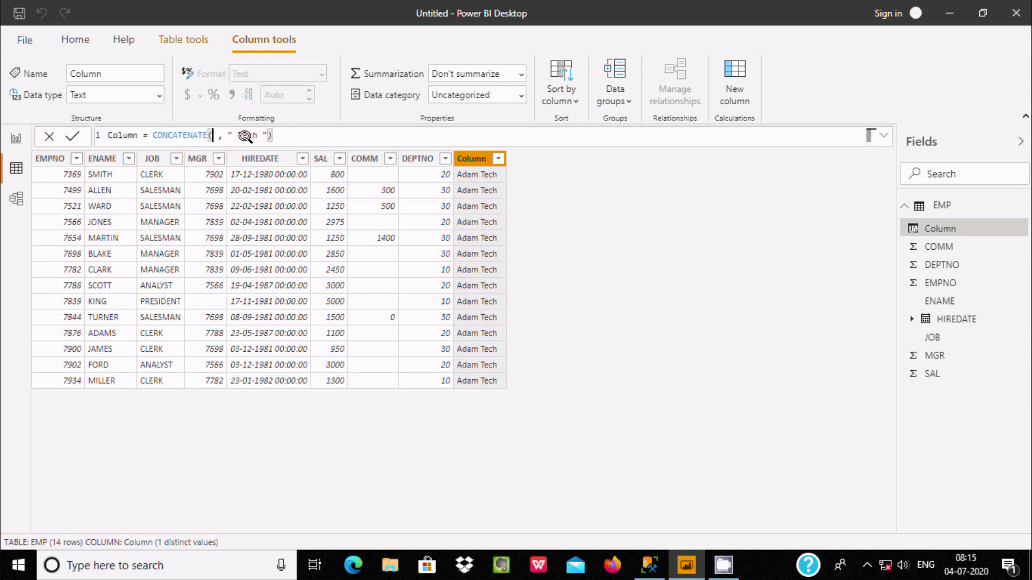
pyautogui.write('en')
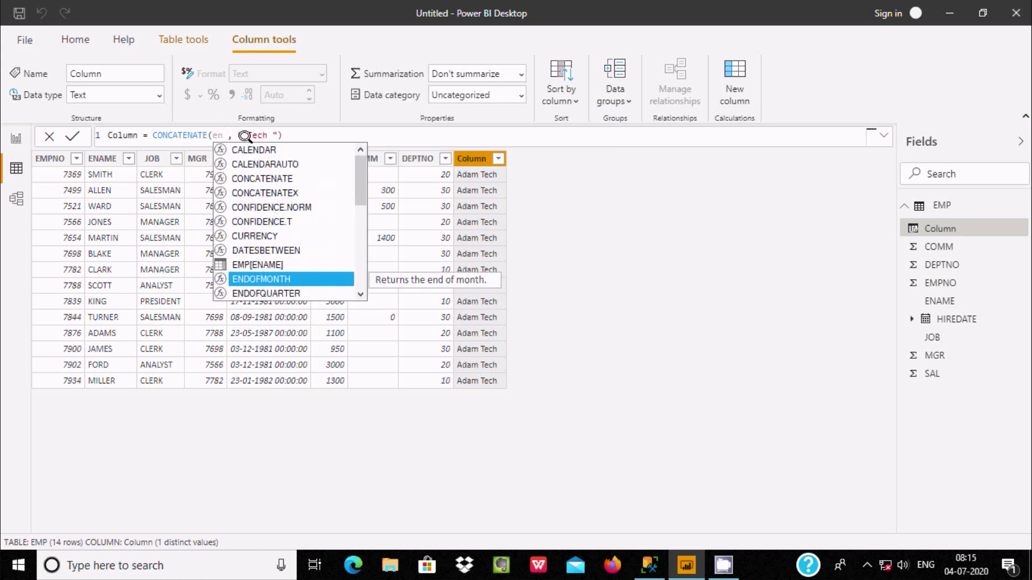
pyautogui.write('a')
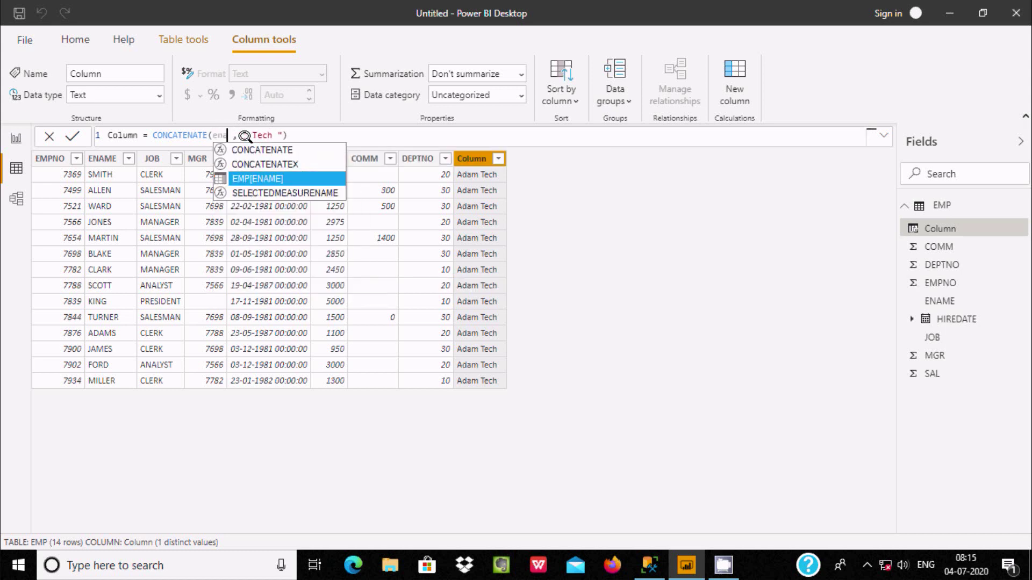
pyautogui.press('Tab')
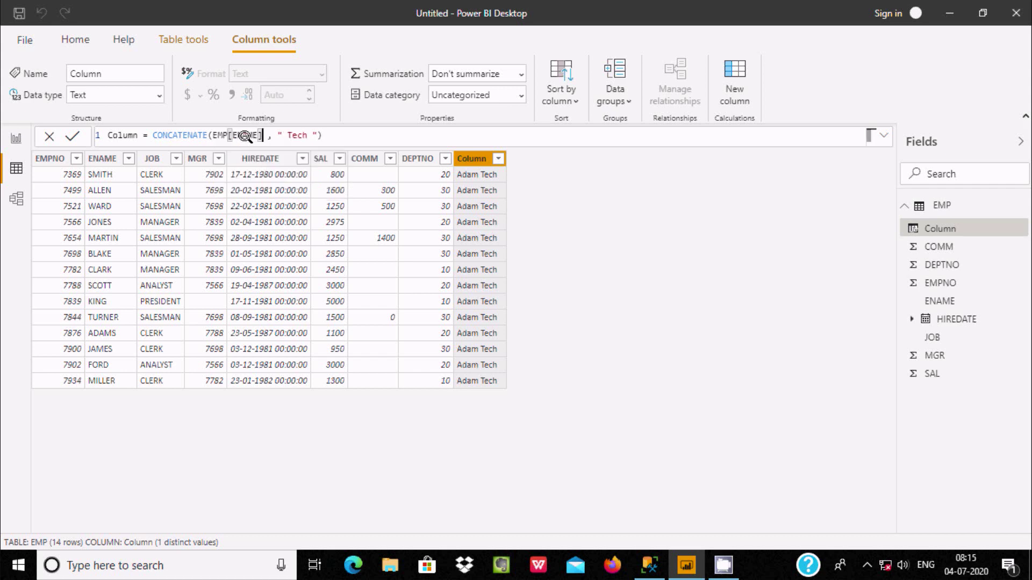
pyautogui.press('Right')
pyautogui.press('Right')
pyautogui.press('Right')
pyautogui.press('Right')
pyautogui.press('Right')
pyautogui.press('Right')
pyautogui.press('Right')
pyautogui.press('Right')
pyautogui.press('Right')
pyautogui.press('Right')
pyautogui.press('Delete')
pyautogui.press('BackSpace')
pyautogui.press('BackSpace')
pyautogui.press('BackSpace')
pyautogui.press('BackSpace')
pyautogui.press('BackSpace')
pyautogui.press('BackSpace')
pyautogui.press('BackSpace')
pyautogui.write('jo')
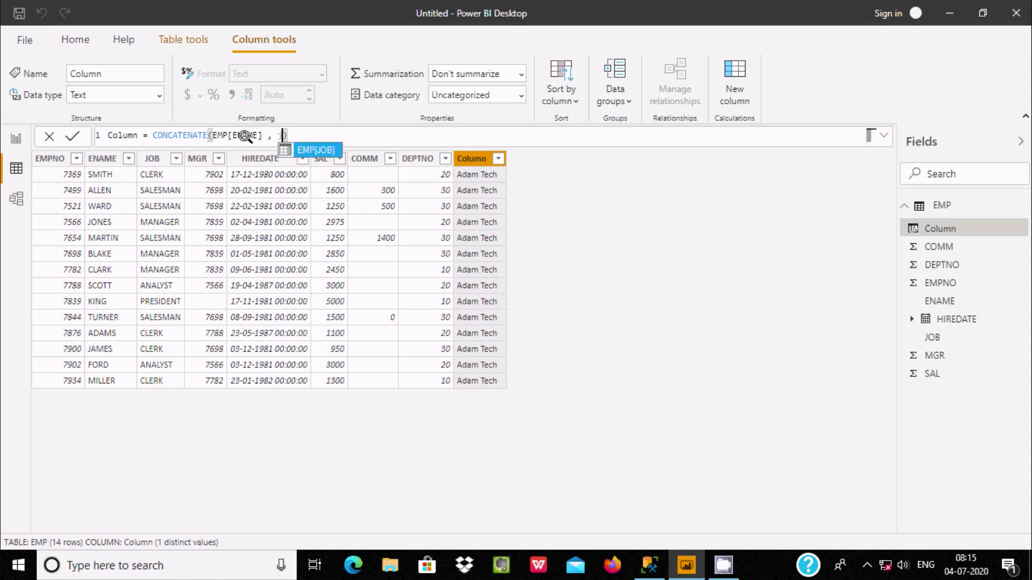
pyautogui.press('Tab')
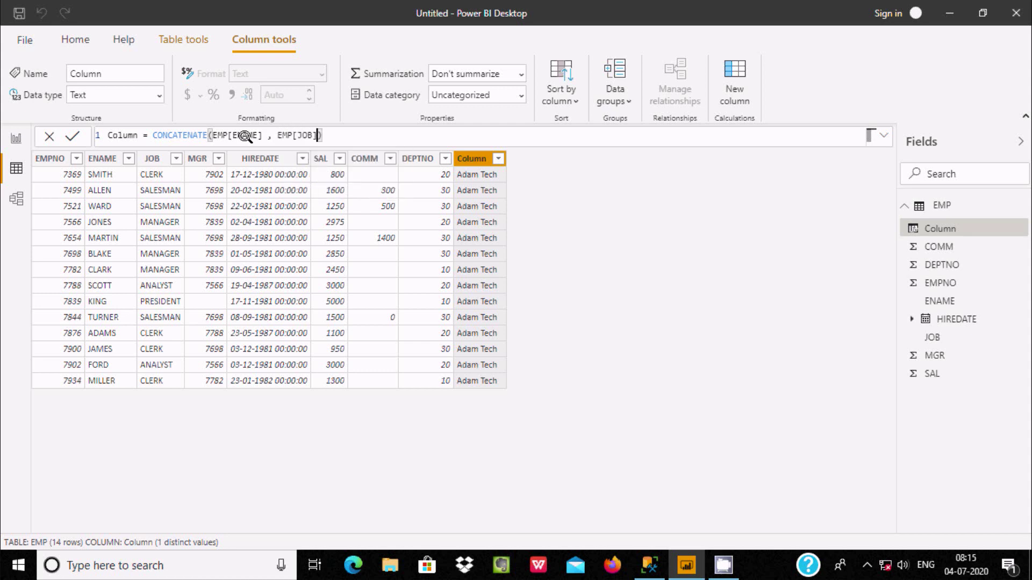
pyautogui.press('End')
pyautogui.press('Return')
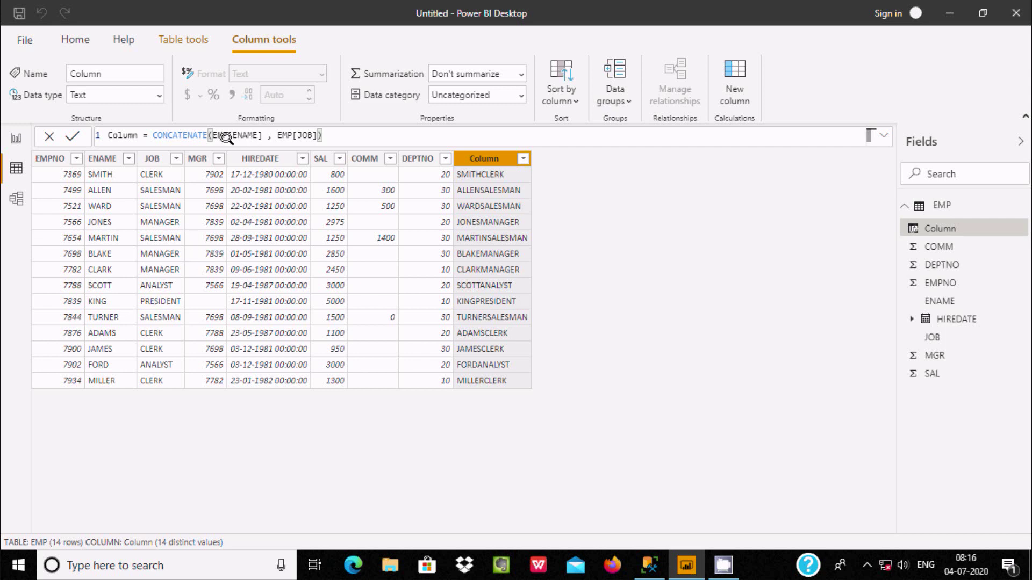
# Append an EMP[DEPTNO] argument to the CONCATENATE formula.
pyautogui.click(321, 135)
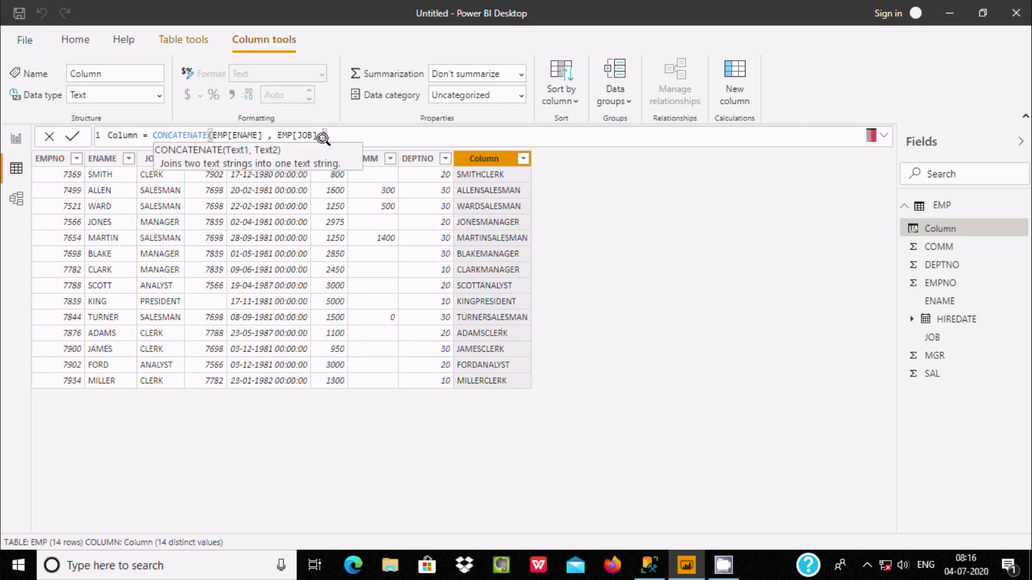
pyautogui.write(',')
pyautogui.write('de')
pyautogui.write('pt')
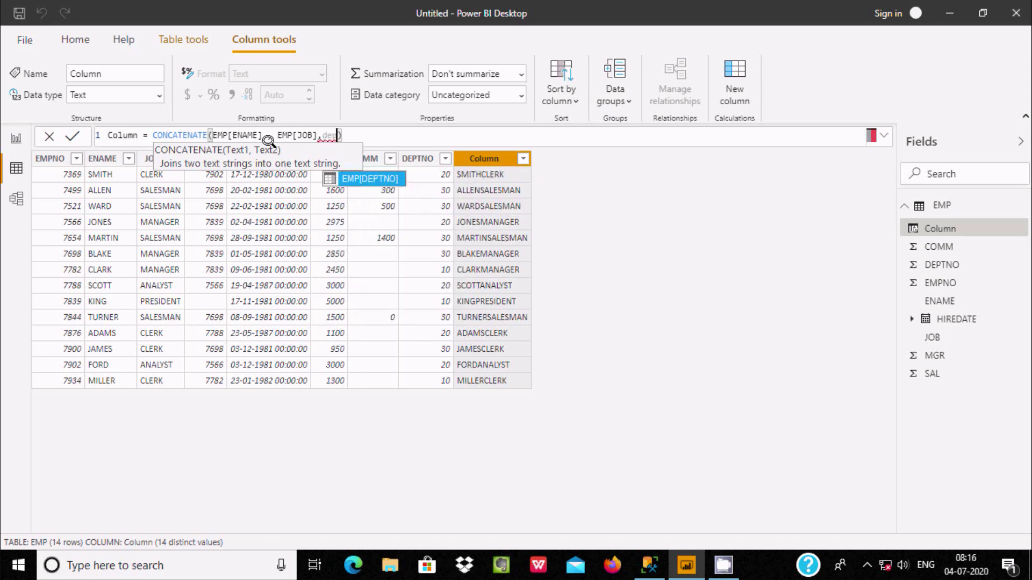
pyautogui.press('Tab')
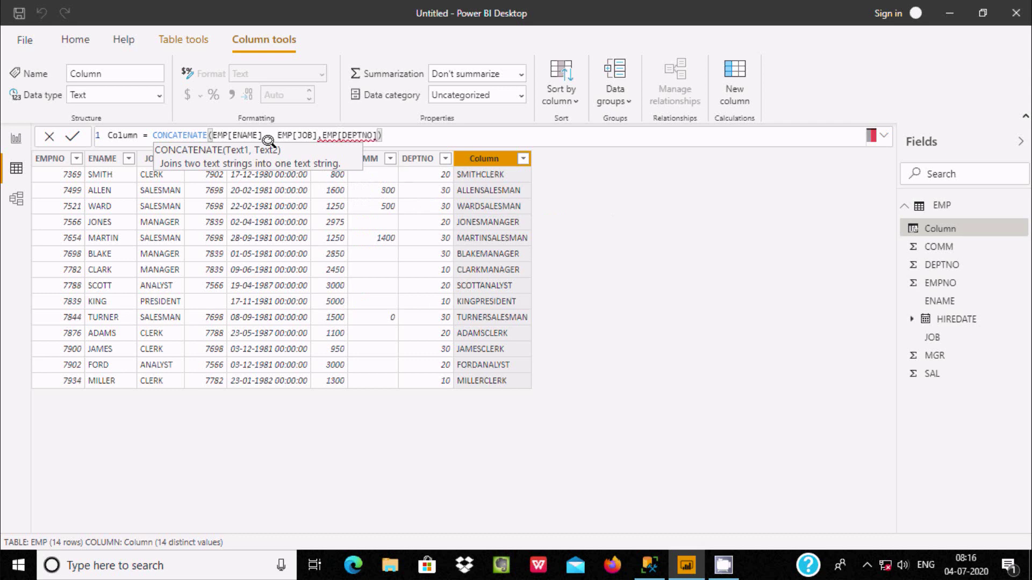
pyautogui.write(')')
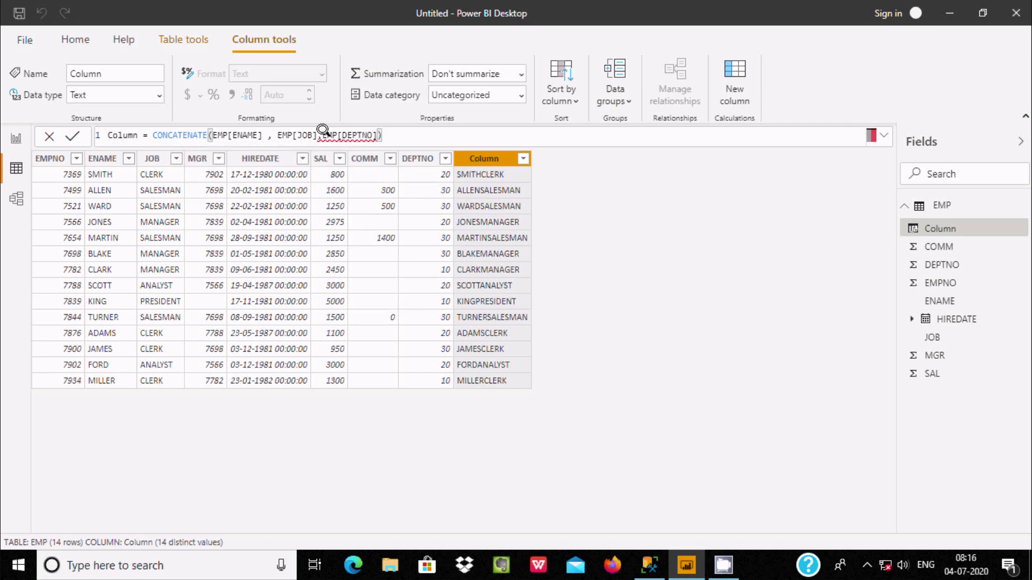
pyautogui.moveTo(342, 132)
# Remove the DEPTNO argument and stray quotes, leaving CONCATENATE(EMP[ENAME], EMP[JOB]).
pyautogui.press('BackSpace')
pyautogui.press('BackSpace')
pyautogui.press('BackSpace')
pyautogui.press('BackSpace')
pyautogui.press('BackSpace')
pyautogui.press('BackSpace')
pyautogui.press('BackSpace')
pyautogui.press('BackSpace')
pyautogui.press('BackSpace')
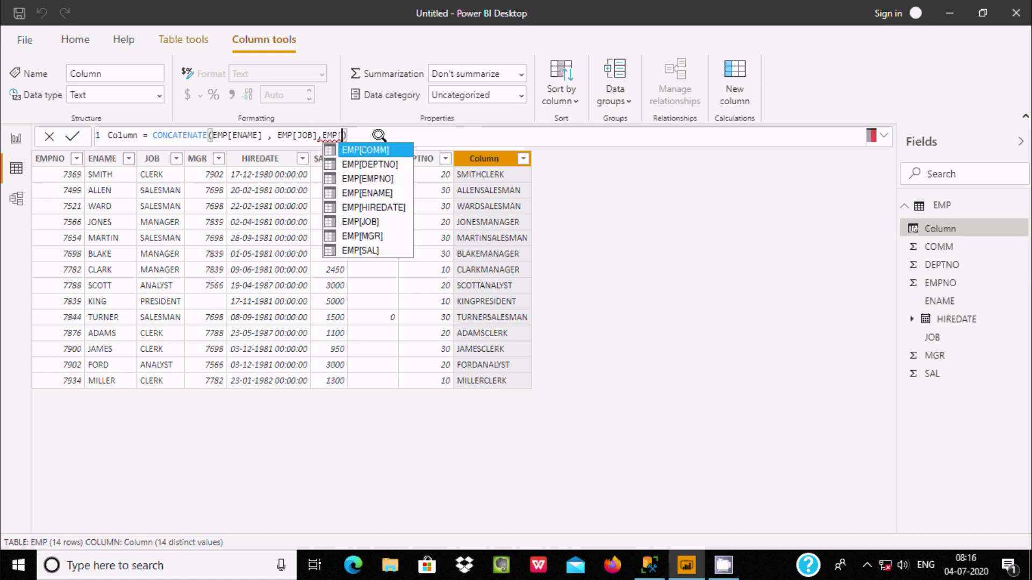
pyautogui.press('BackSpace')
pyautogui.press('BackSpace')
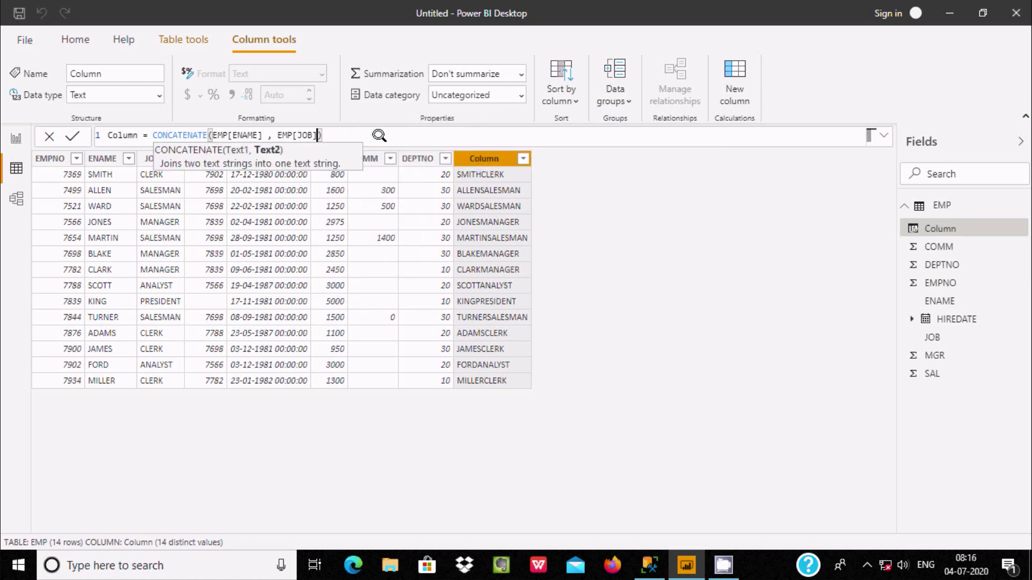
pyautogui.press('Left')
pyautogui.press('Left')
pyautogui.press('Left')
pyautogui.press('Left')
pyautogui.press('Left')
pyautogui.press('Left')
pyautogui.press('Left')
pyautogui.press('Left')
pyautogui.press('Left')
pyautogui.press('Left')
pyautogui.write('" ')
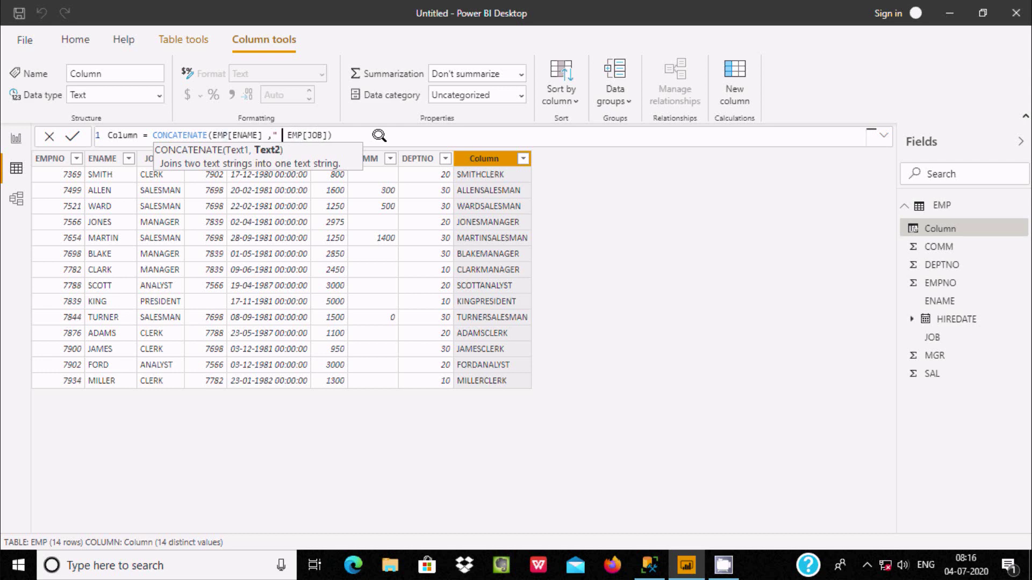
pyautogui.write('",')
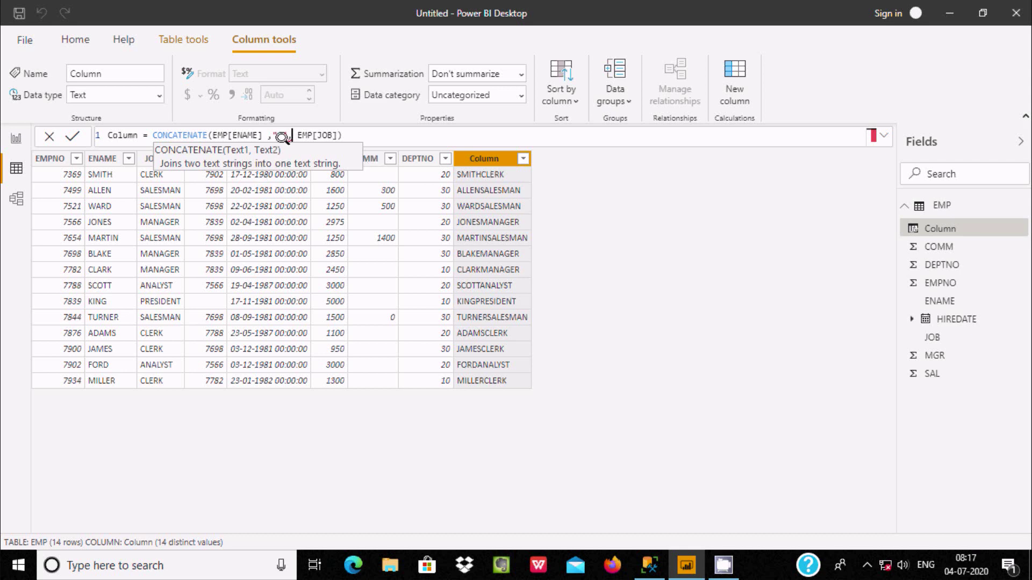
pyautogui.moveTo(285, 132)
pyautogui.press('BackSpace')
pyautogui.press('BackSpace')
pyautogui.press('BackSpace')
pyautogui.press('BackSpace')
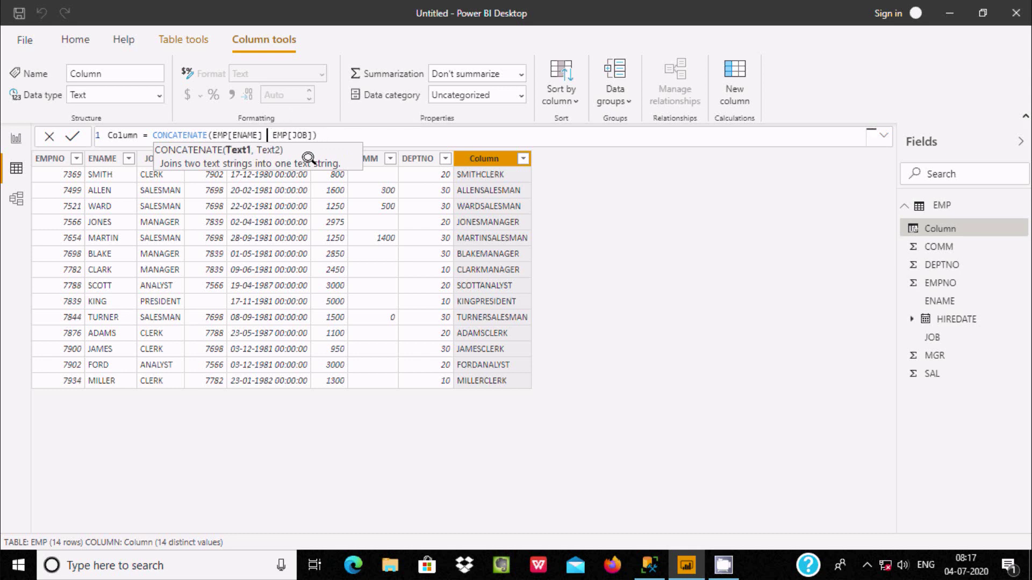
pyautogui.write(',')
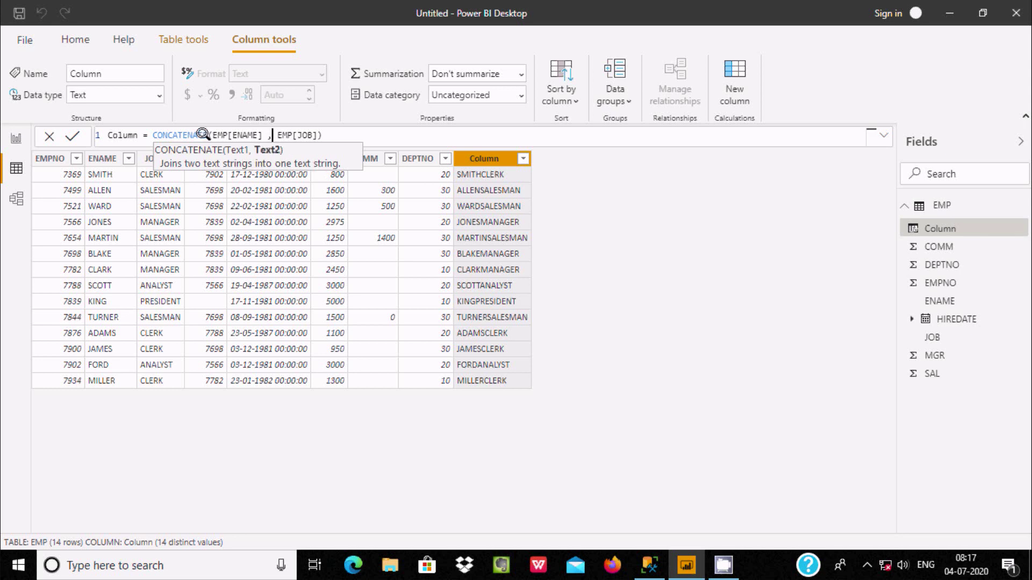
pyautogui.click(357, 135)
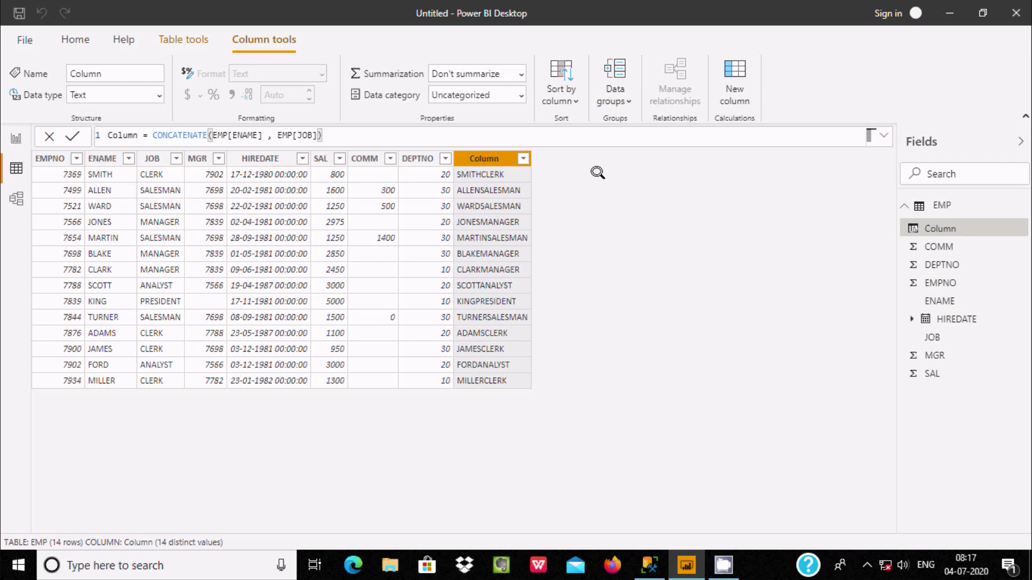
# Add Column 2 to EMP and start its formula with the CONCATENATEX function.
pyautogui.click(732, 77)
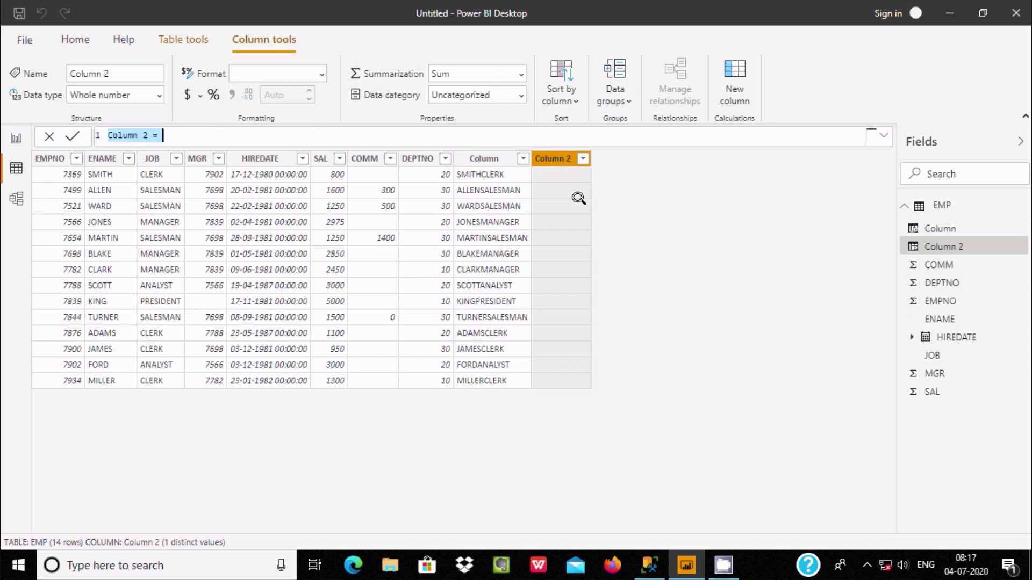
pyautogui.click(179, 130)
pyautogui.write('co')
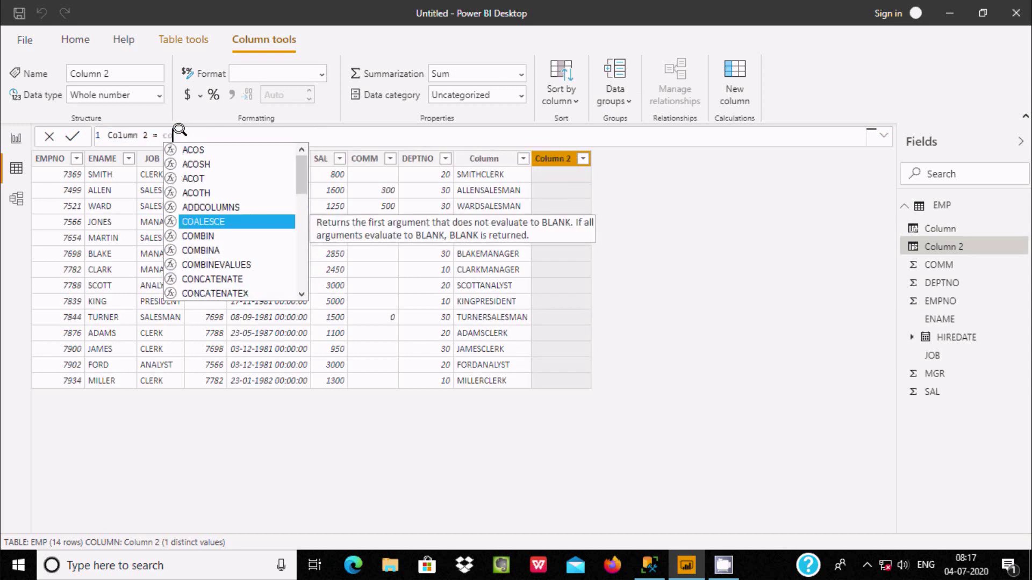
pyautogui.write('nc')
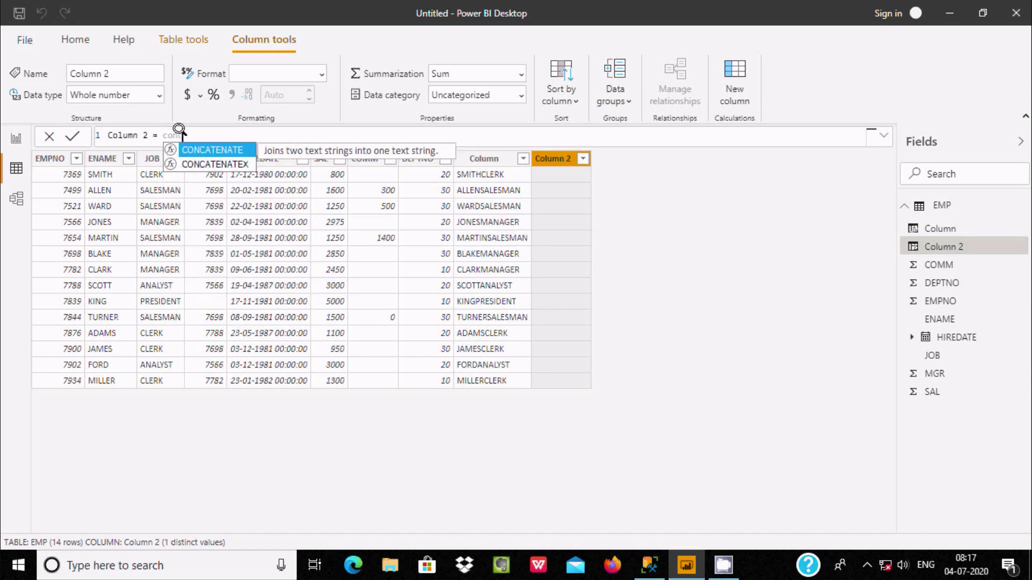
pyautogui.press('Down')
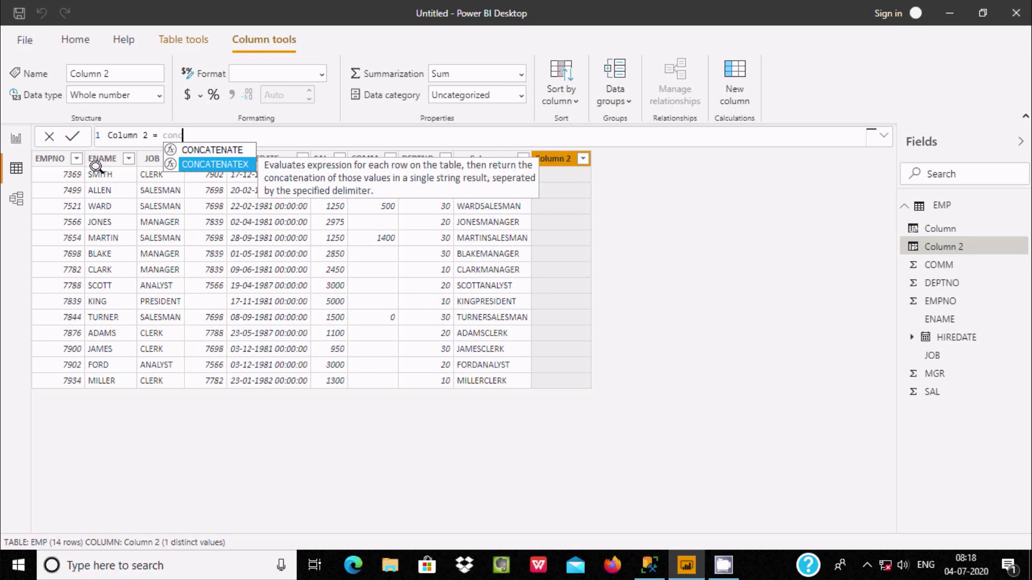
pyautogui.moveTo(94, 169); pyautogui.dragTo(97, 195)
pyautogui.doubleClick(215, 160)
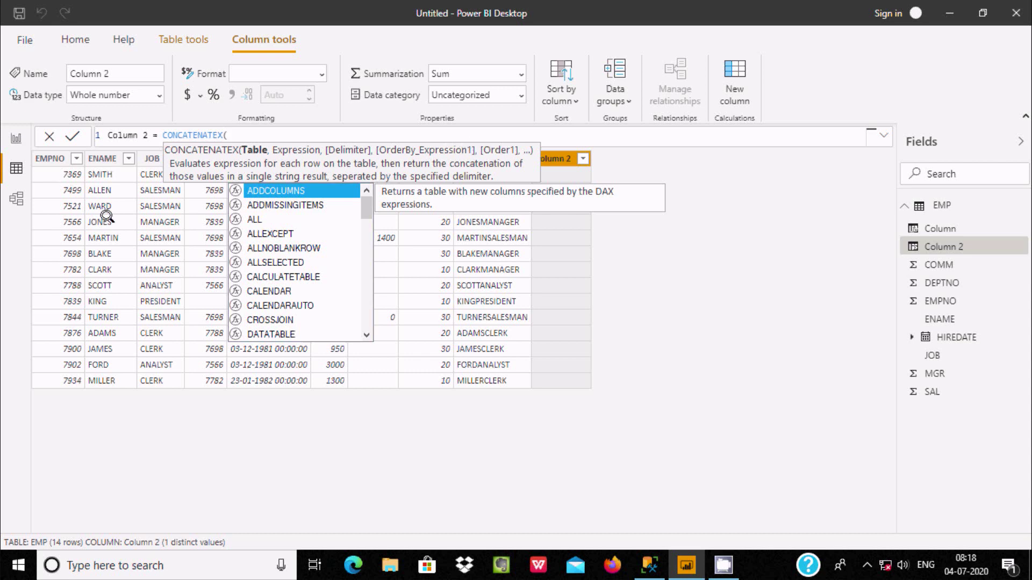
# Complete Column 2 as CONCATENATEX(EMP, EMP[ENAME], " , ") and commit it.
pyautogui.write('e')
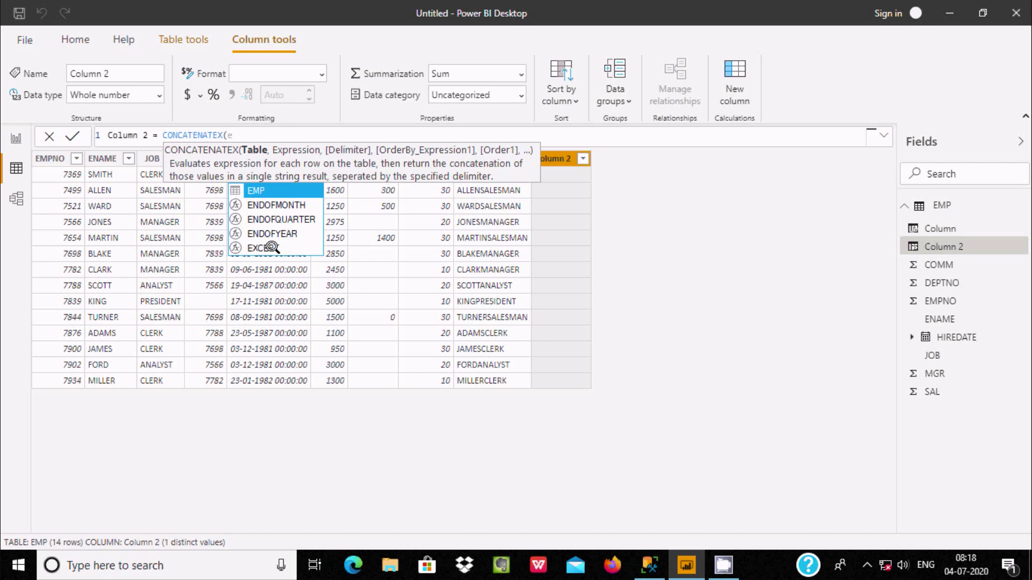
pyautogui.press('Tab')
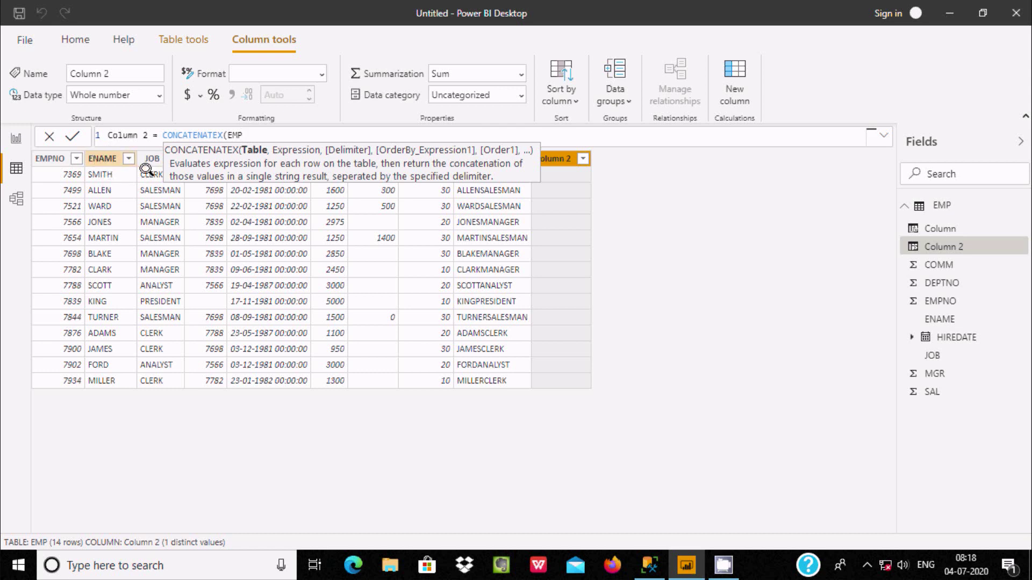
pyautogui.write(',')
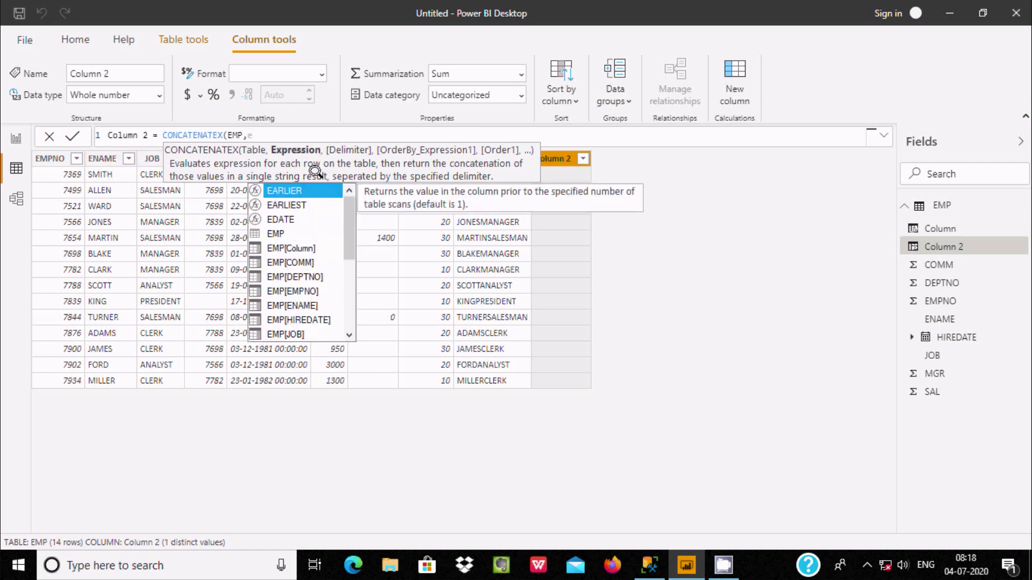
pyautogui.write(' ename')
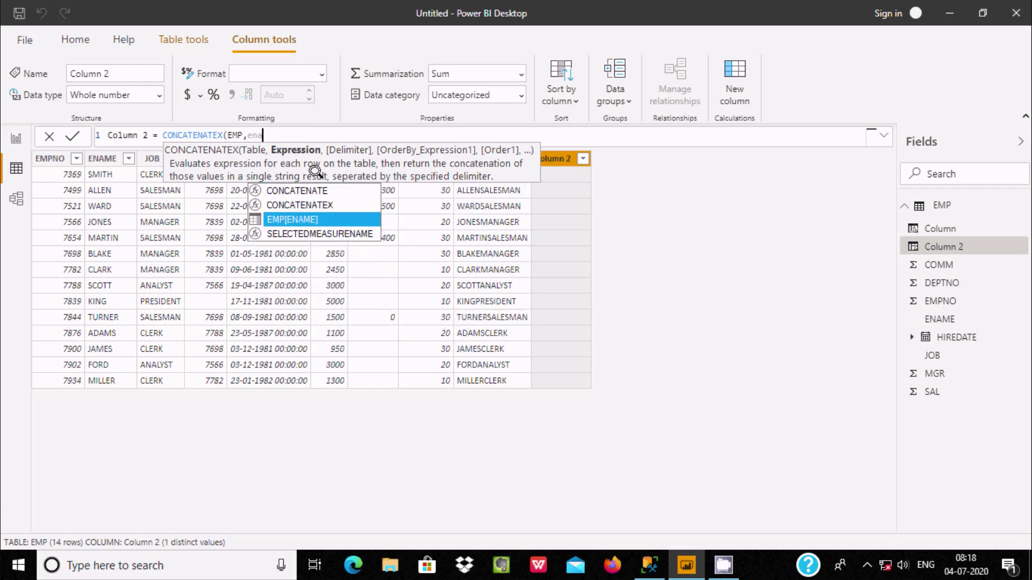
pyautogui.press('Tab')
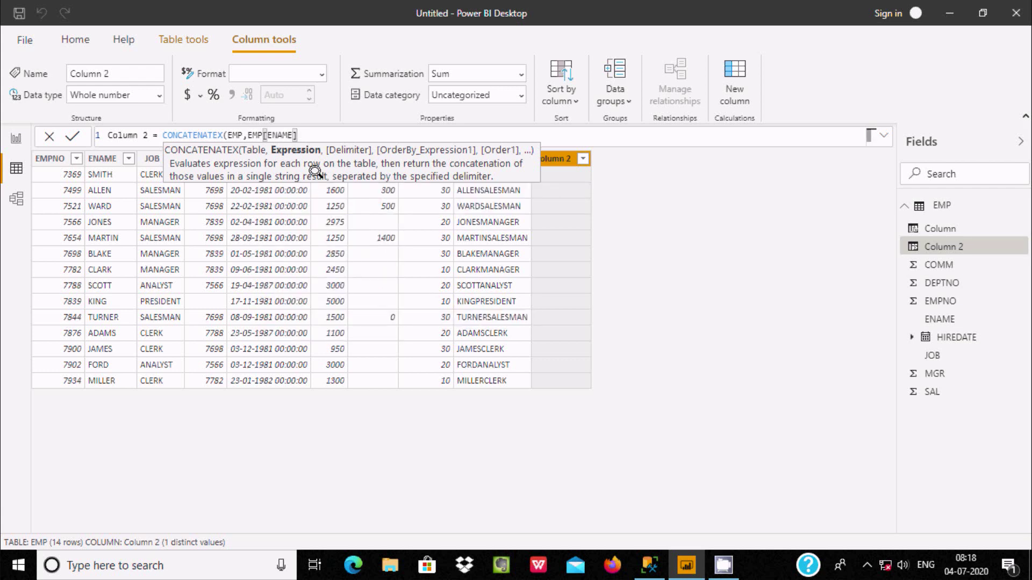
pyautogui.write(',')
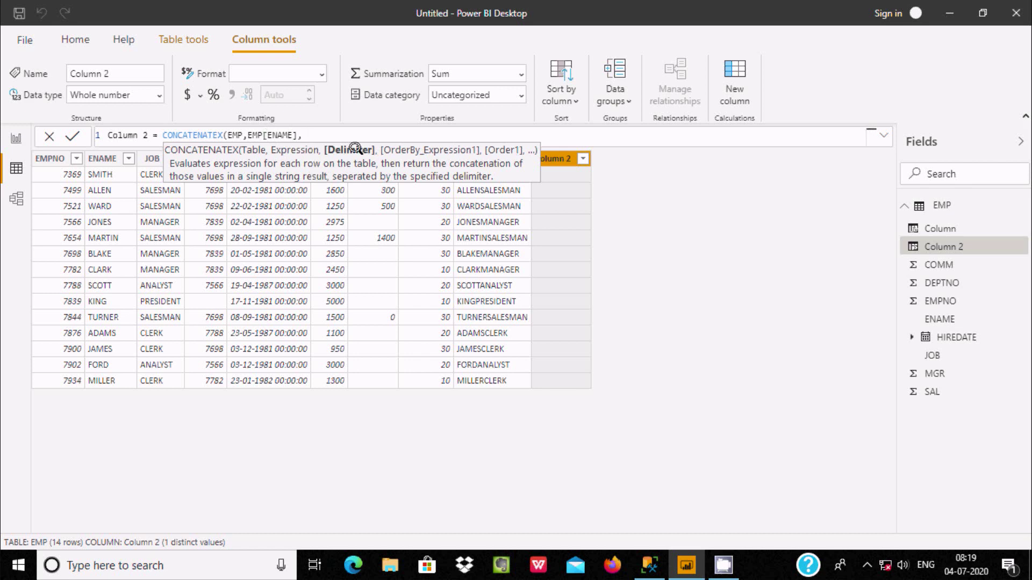
pyautogui.write(' " , " )')
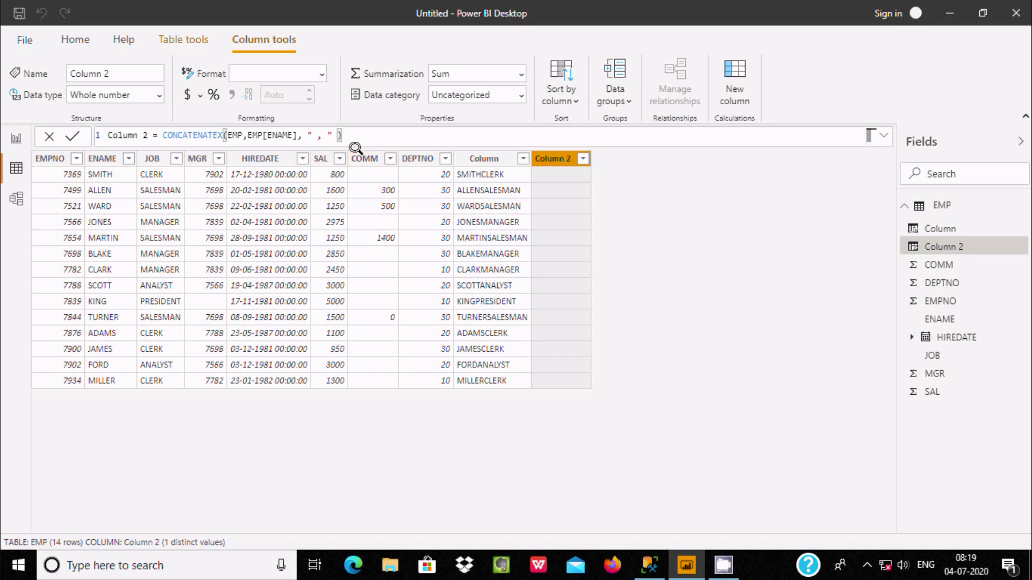
pyautogui.press('Return')
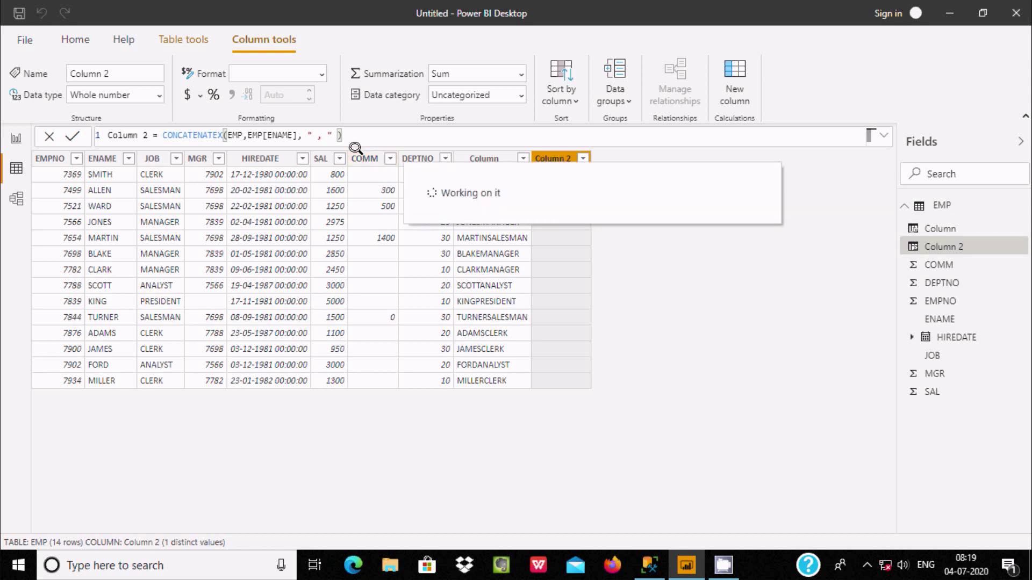